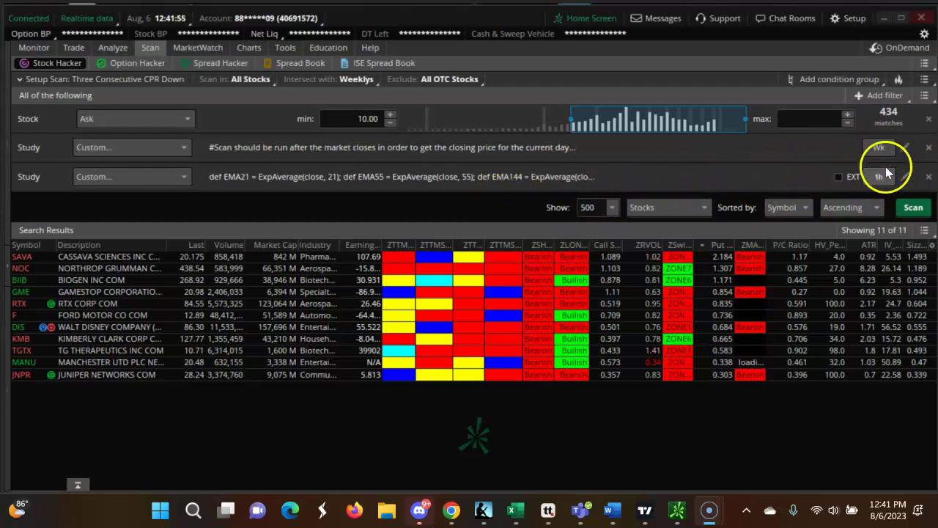
# Sort the scan results by the ZMA column, and re-sort them by put size in descending order
pyautogui.click(750, 245)
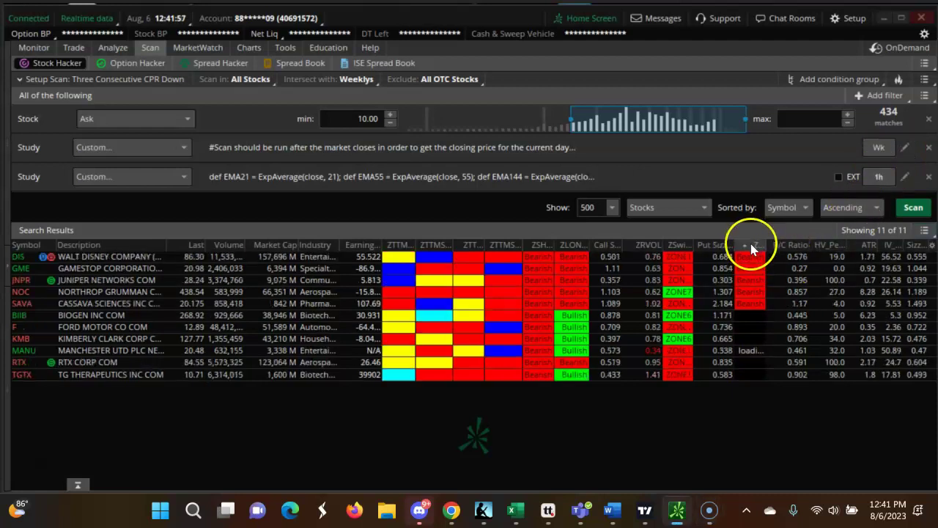
pyautogui.click(751, 245)
pyautogui.click(750, 245)
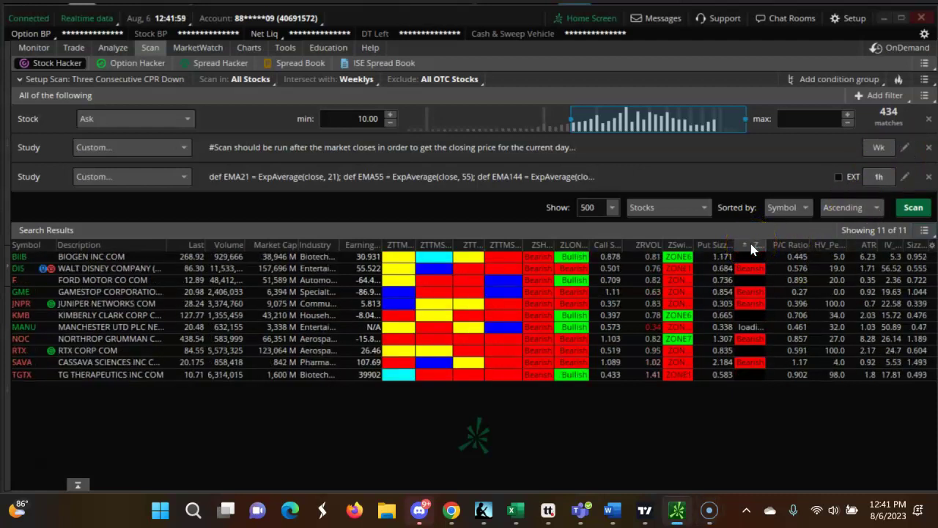
pyautogui.click(751, 247)
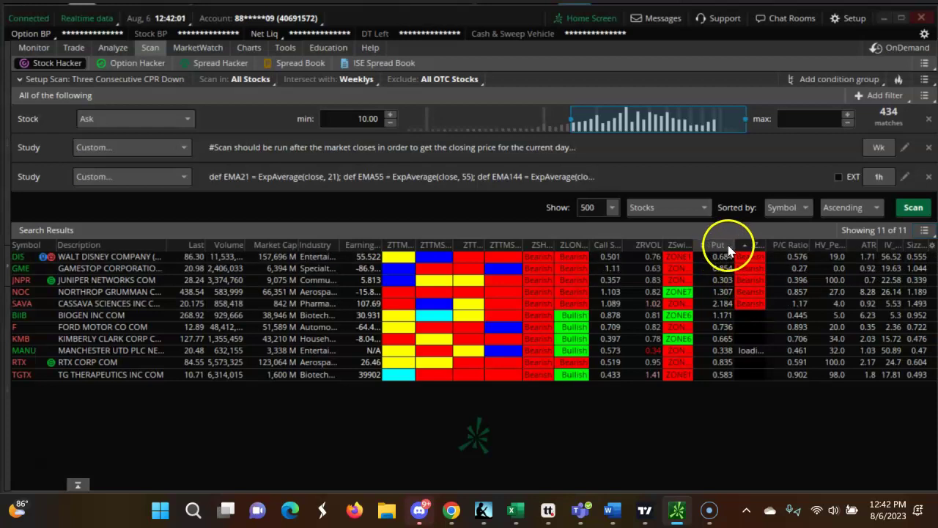
pyautogui.click(721, 246)
pyautogui.click(722, 247)
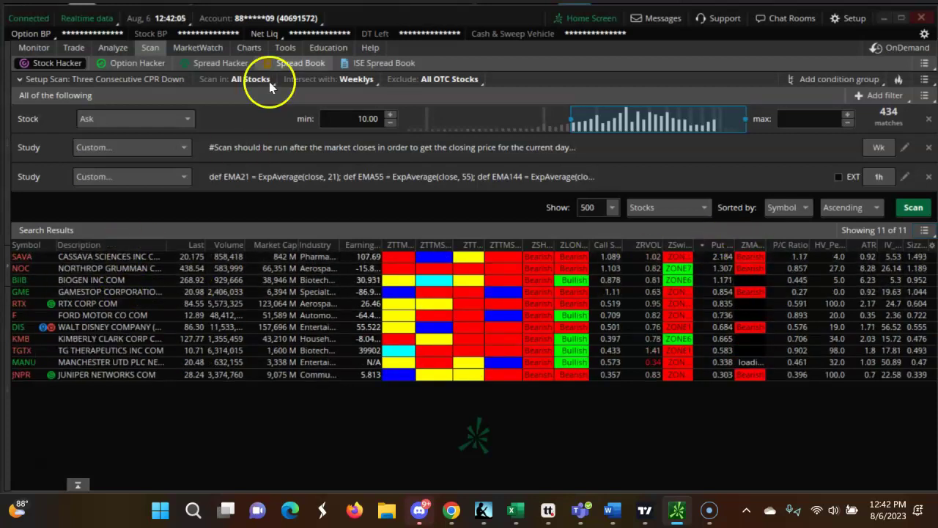
# Display the one-hour price chart of Cassava Sciences, symbol SAVA
pyautogui.click(249, 49)
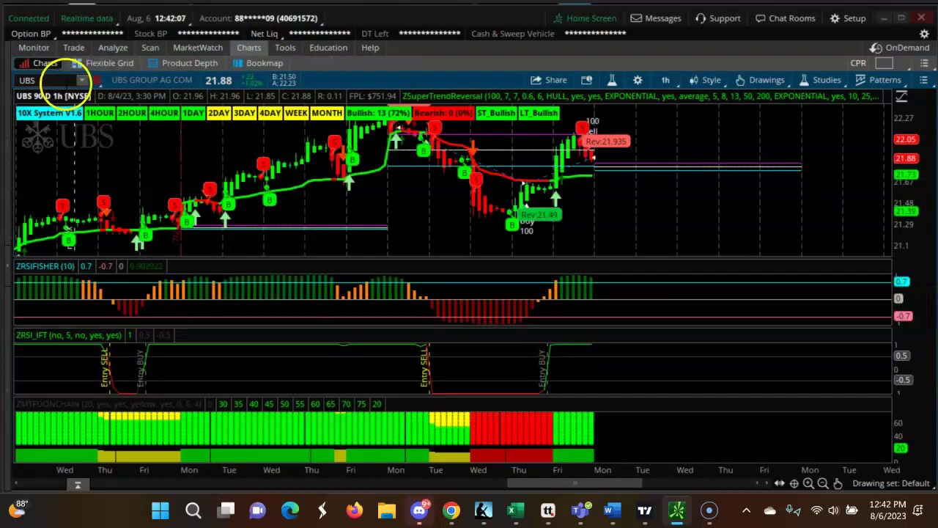
pyautogui.write('SAVA')
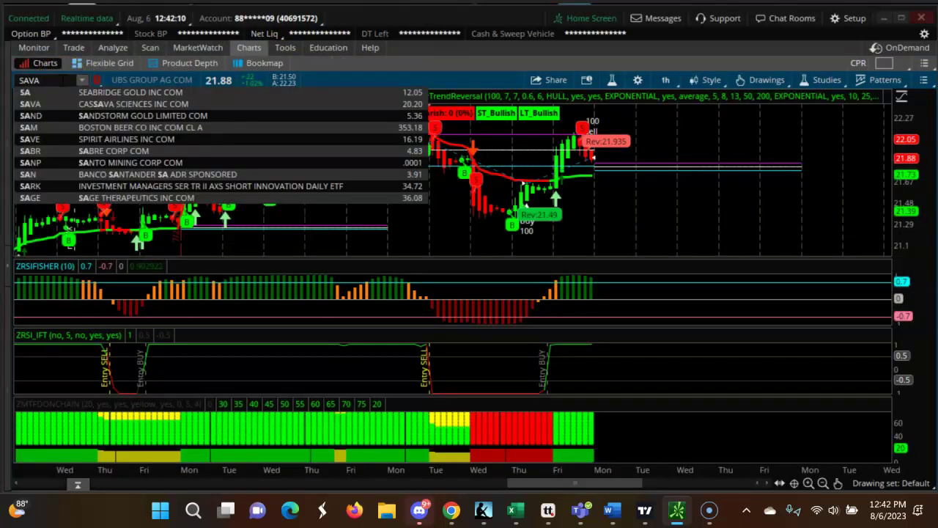
pyautogui.press('Return')
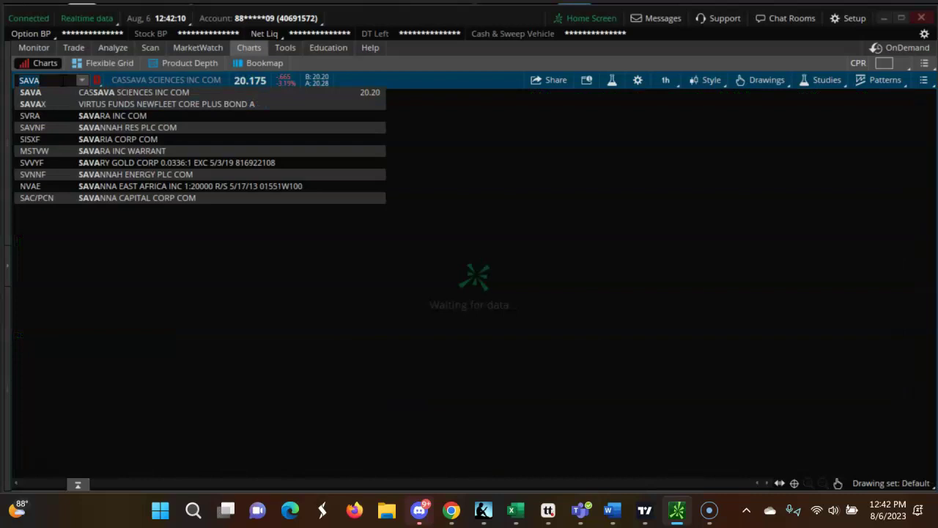
pyautogui.click(294, 101)
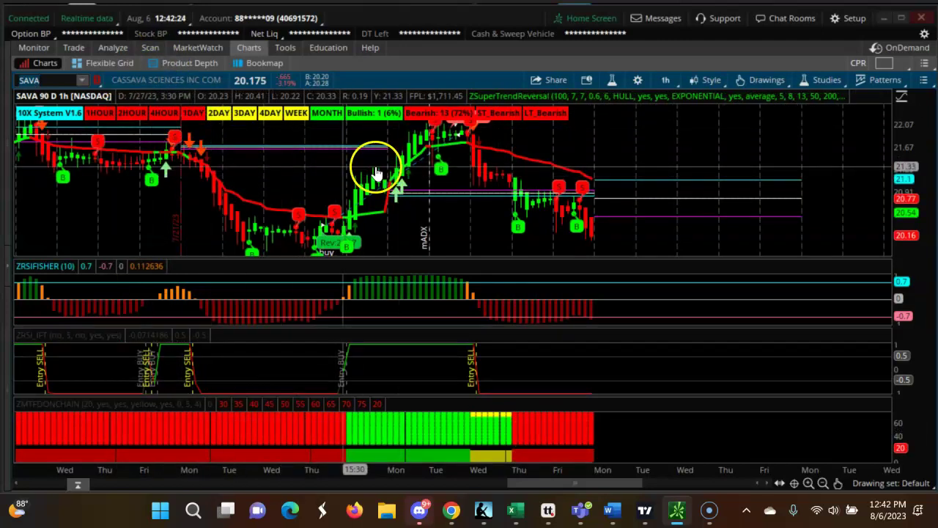
# Select Northrop Grumman in the scan results and display the chart for its symbol, NOC
pyautogui.click(150, 48)
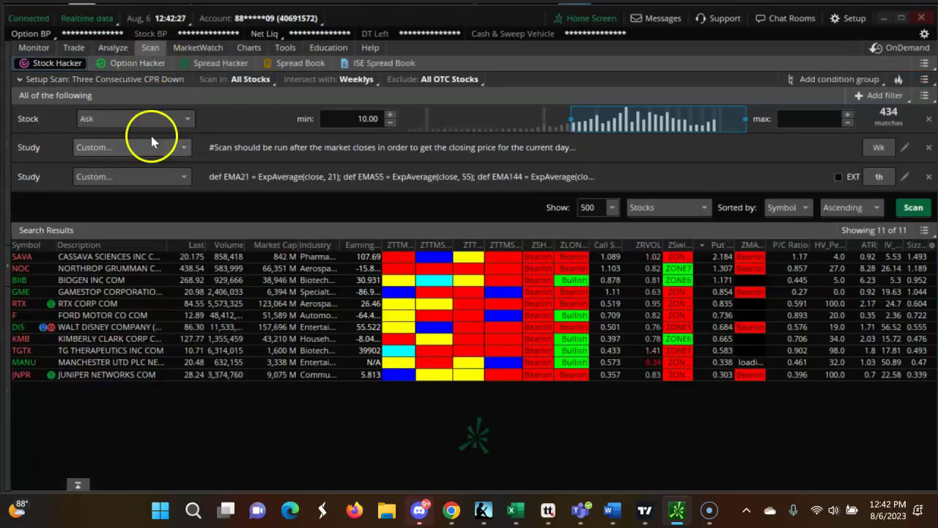
pyautogui.click(126, 270)
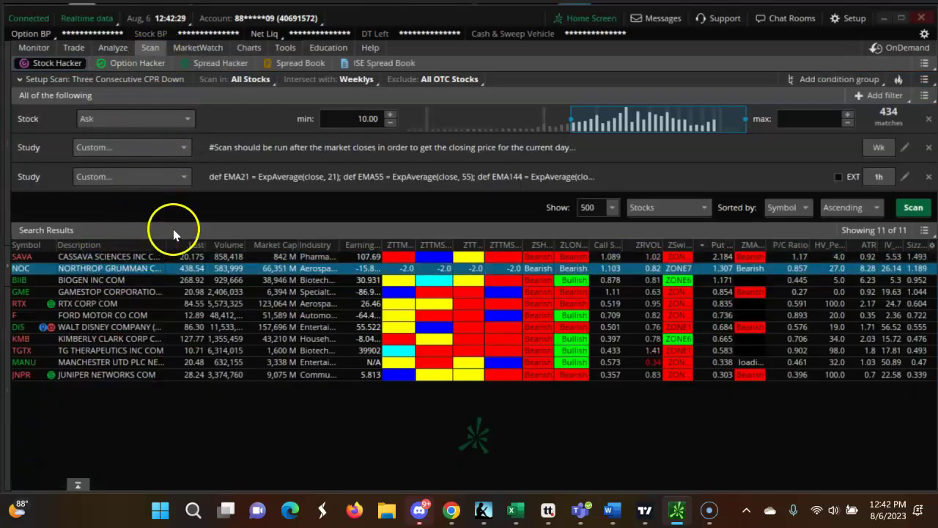
pyautogui.click(253, 48)
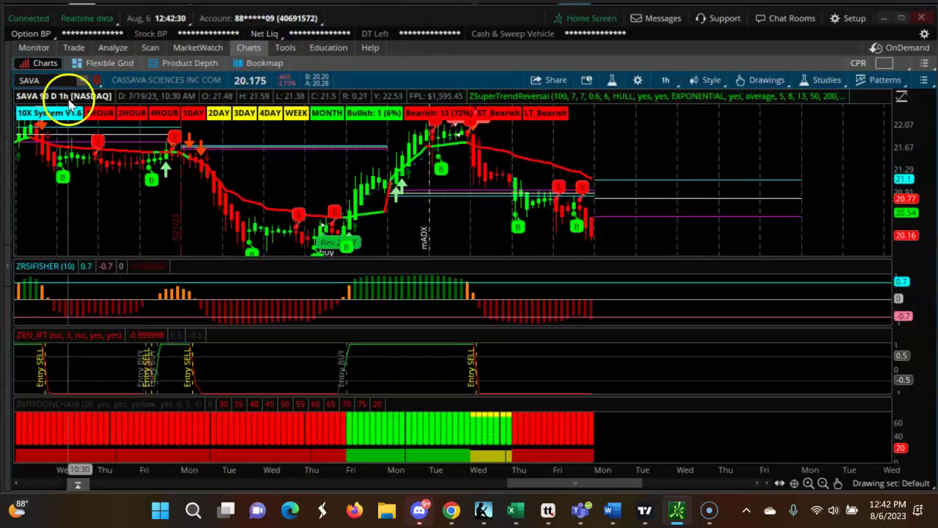
pyautogui.write('NO')
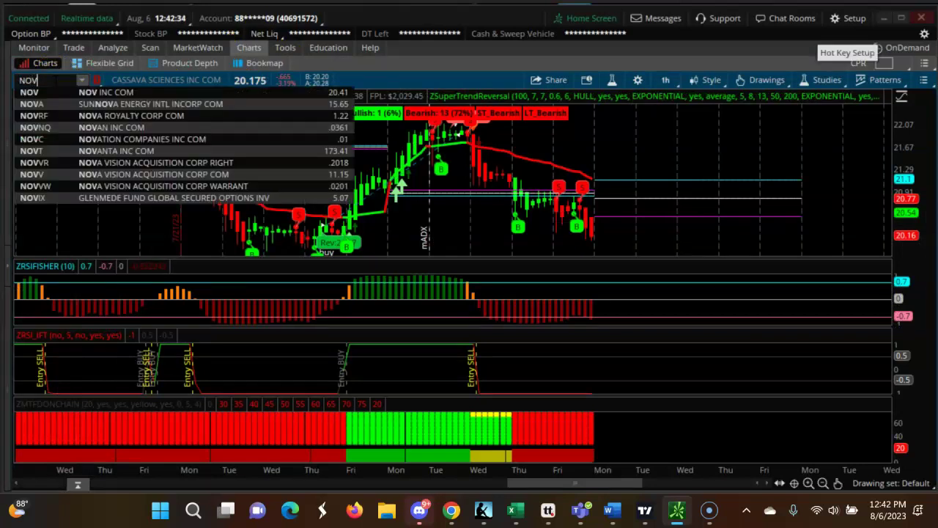
pyautogui.write('V')
pyautogui.press('Return')
pyautogui.write('NO')
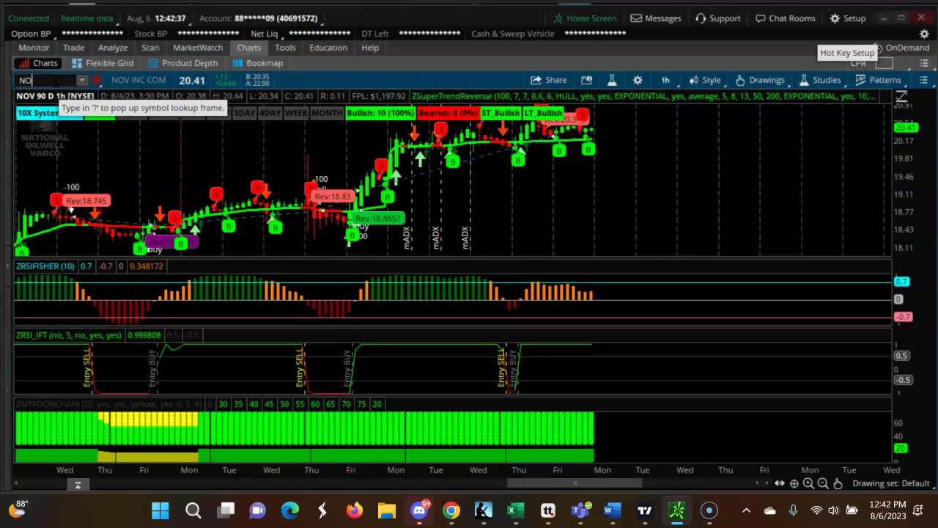
pyautogui.press('Return')
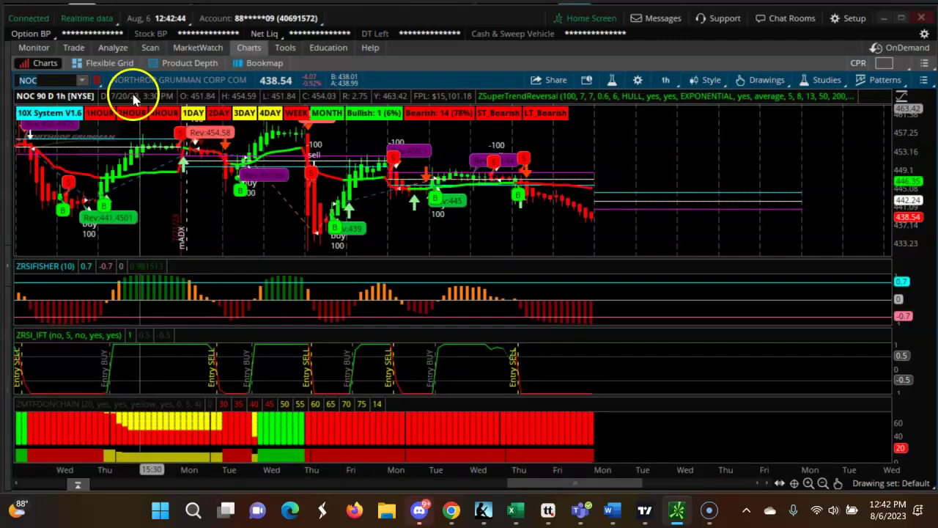
# Return to the scan results, sort them by P/C Ratio in descending order and select Ford Motor
pyautogui.click(149, 48)
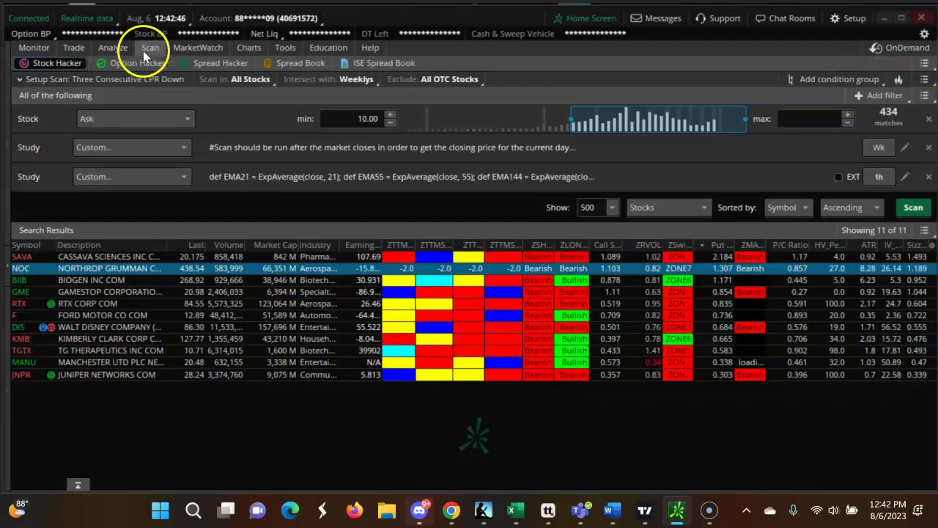
pyautogui.click(94, 280)
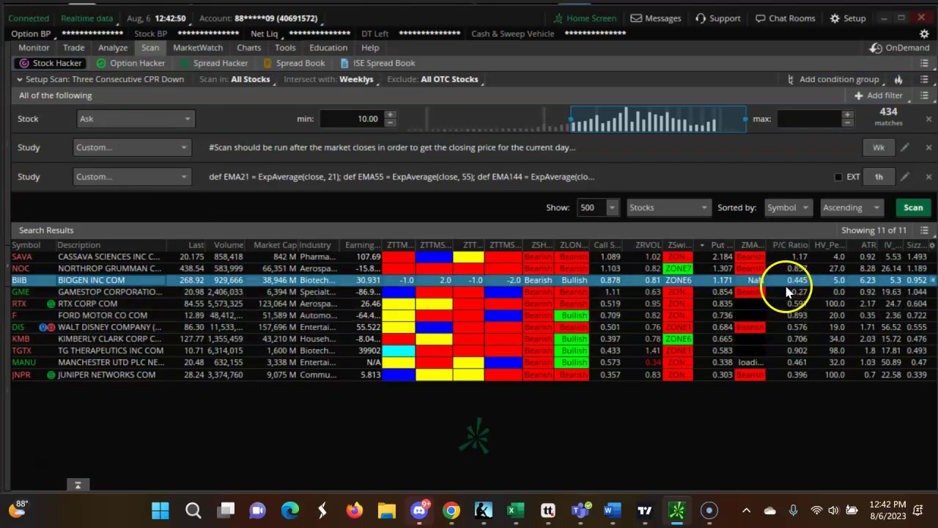
pyautogui.click(788, 248)
pyautogui.click(788, 248)
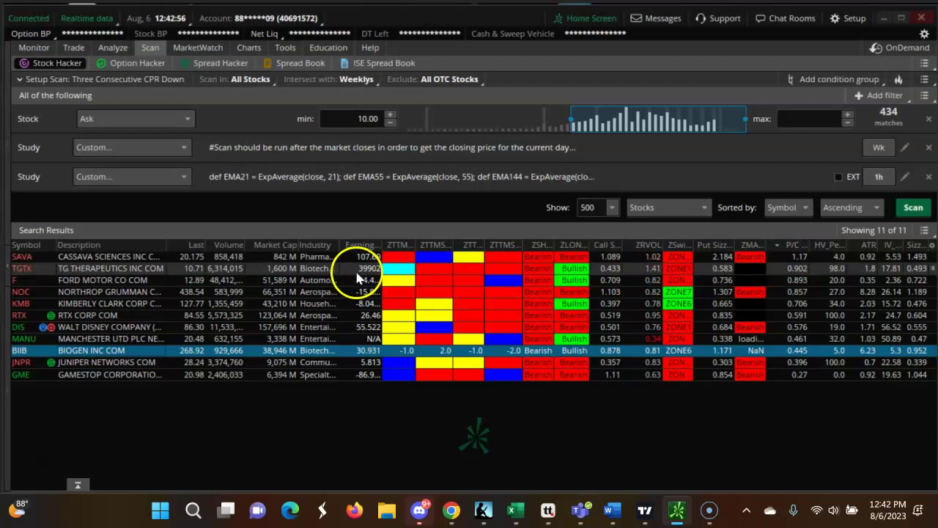
pyautogui.click(117, 280)
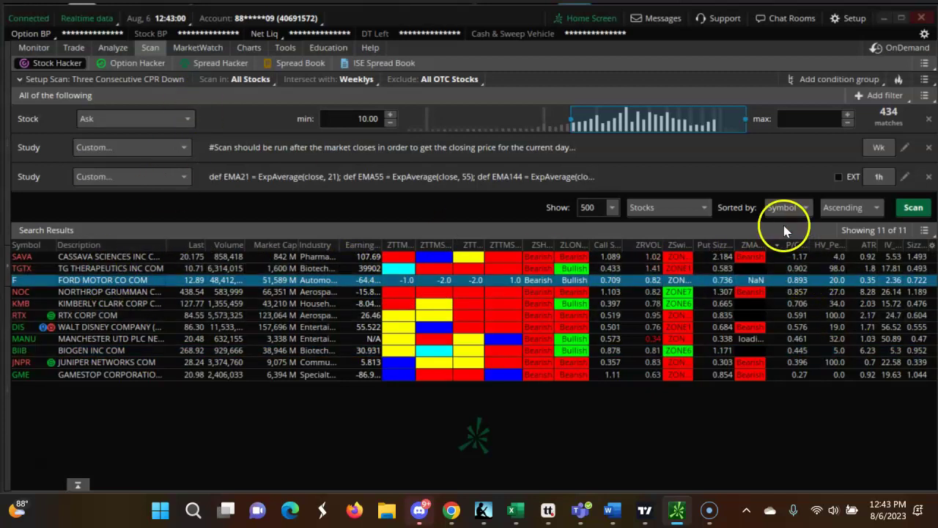
# Sort the scan results by put size in descending order and select Northrop Grumman
pyautogui.click(718, 246)
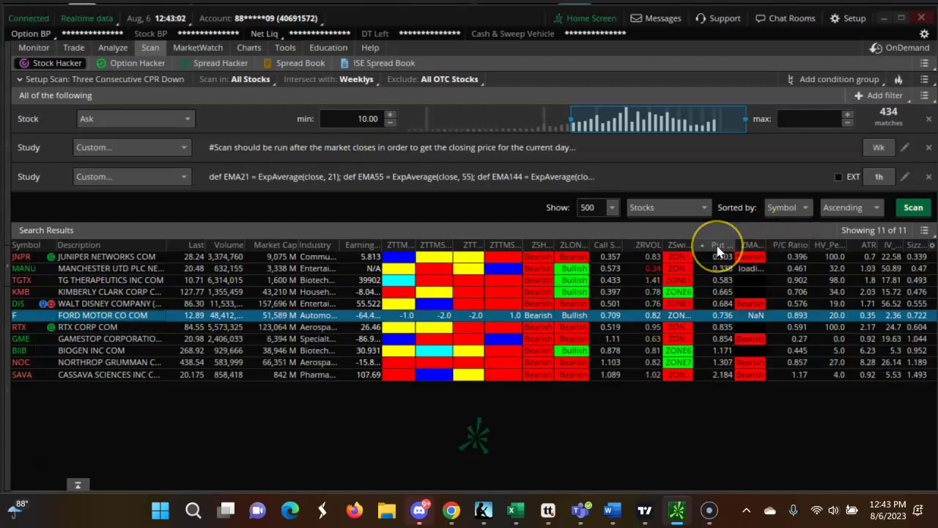
pyautogui.click(718, 246)
pyautogui.click(723, 269)
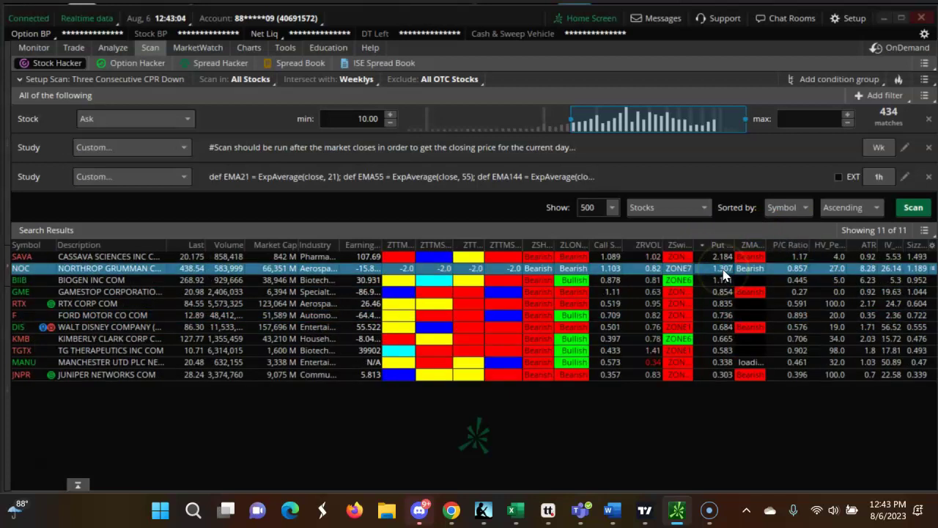
# Display the chart of Biogen, symbol BIIB
pyautogui.click(243, 47)
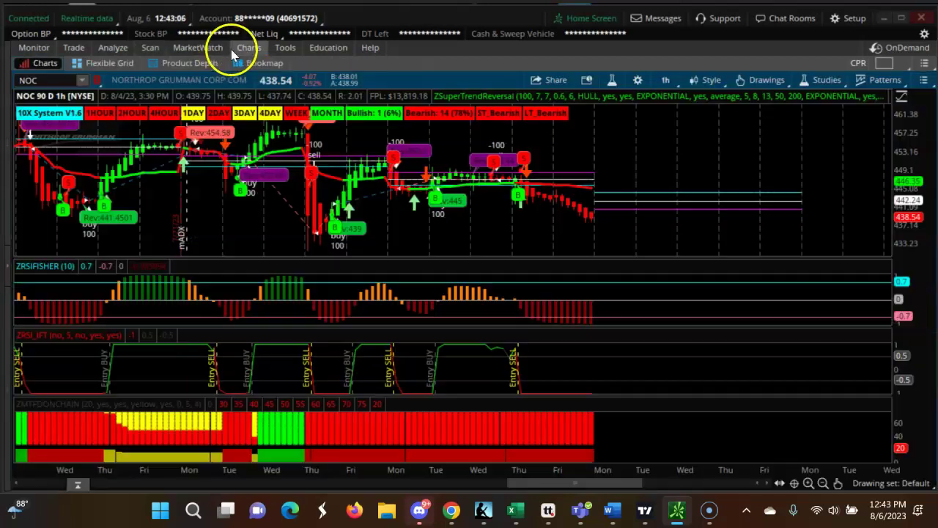
pyautogui.click(53, 78)
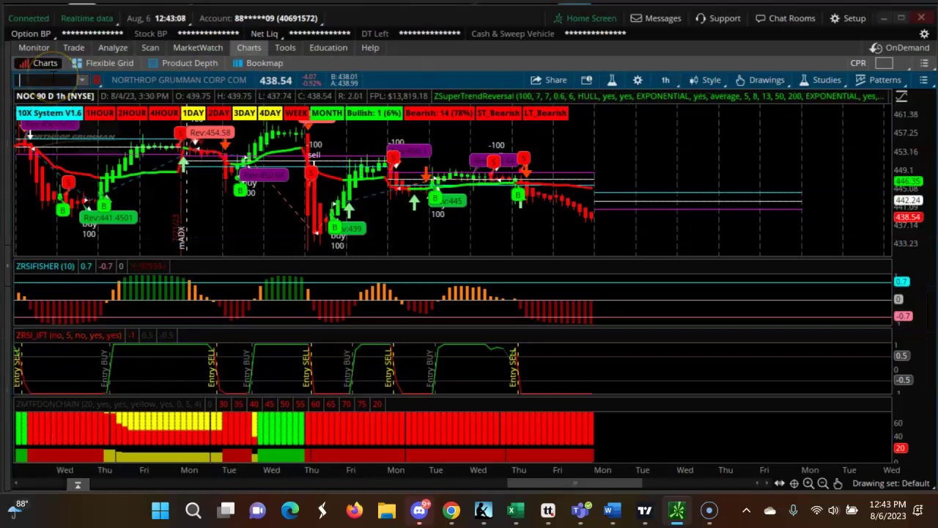
pyautogui.write('BIIB')
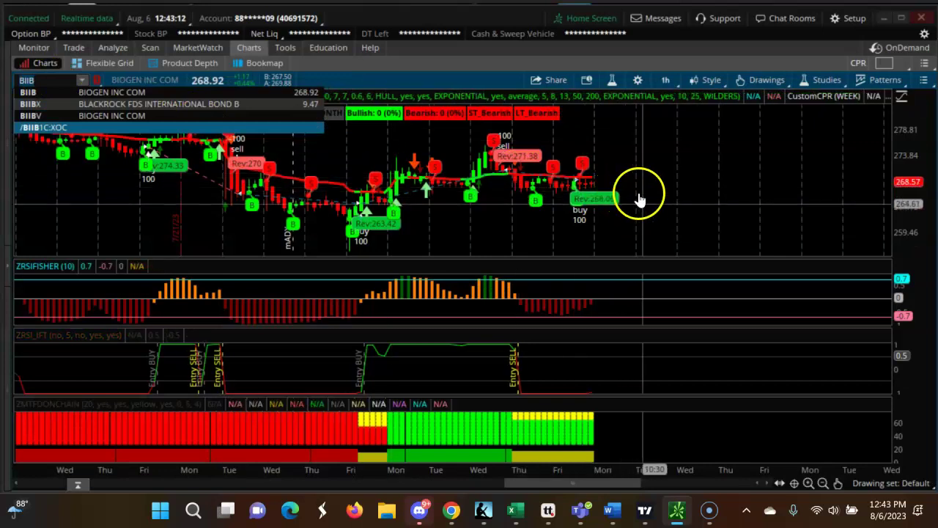
pyautogui.click(593, 59)
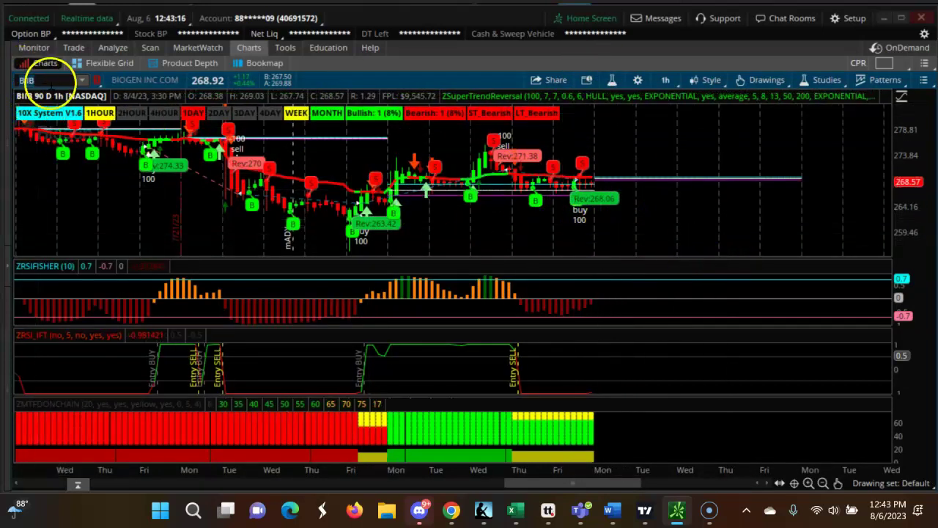
# Display the chart of the healthcare sector ETF, symbol XLV
pyautogui.click(50, 80)
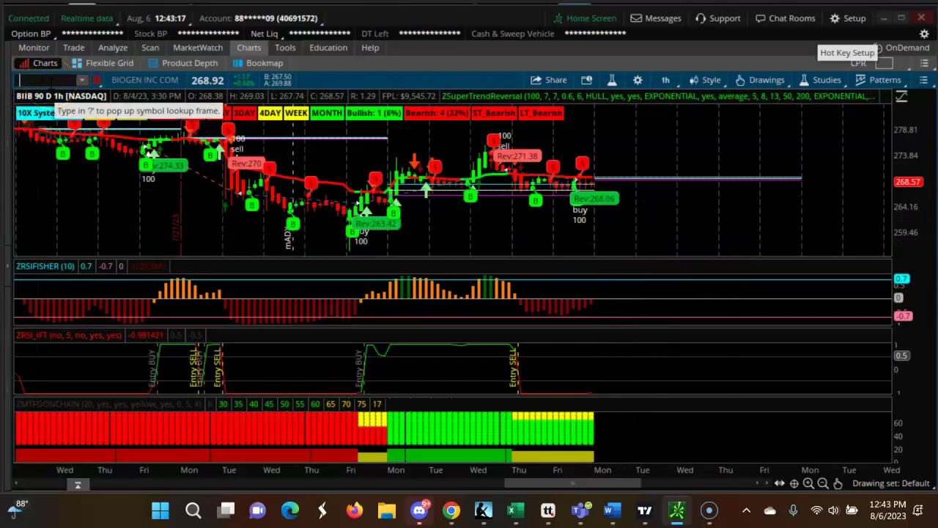
pyautogui.write('XLV')
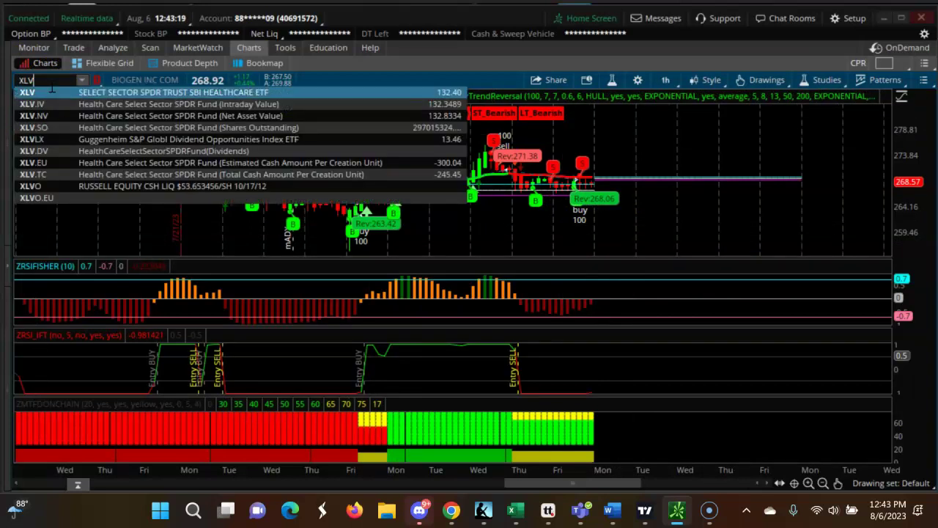
pyautogui.click(52, 92)
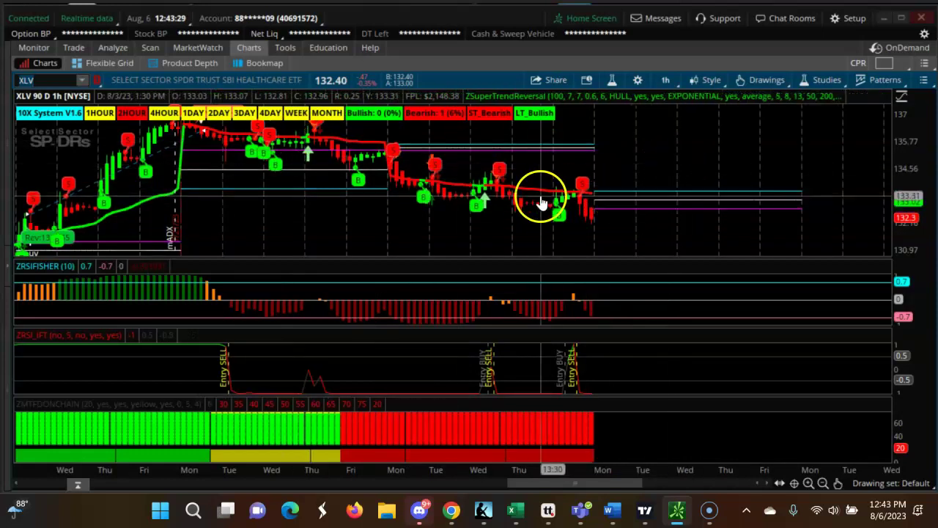
# Return to the scan results and review the RTX Corp and Walt Disney entries
pyautogui.click(150, 47)
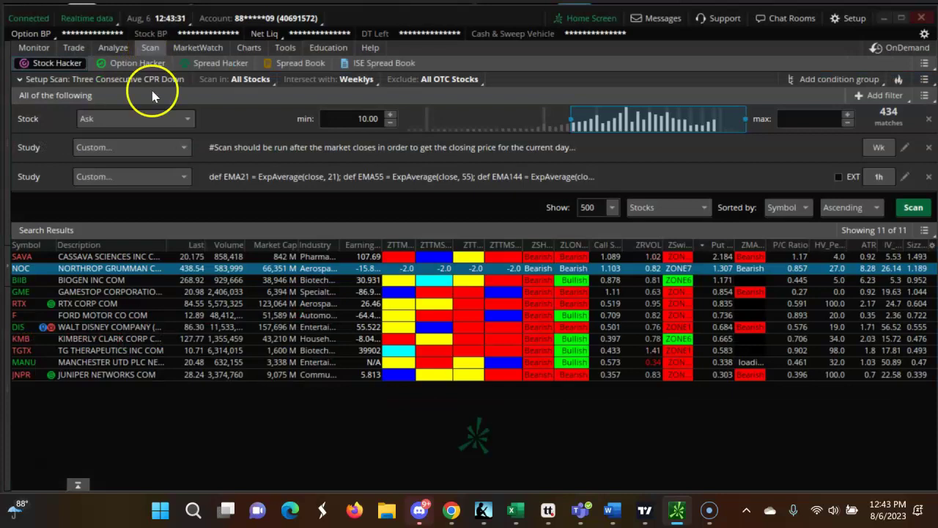
pyautogui.click(109, 303)
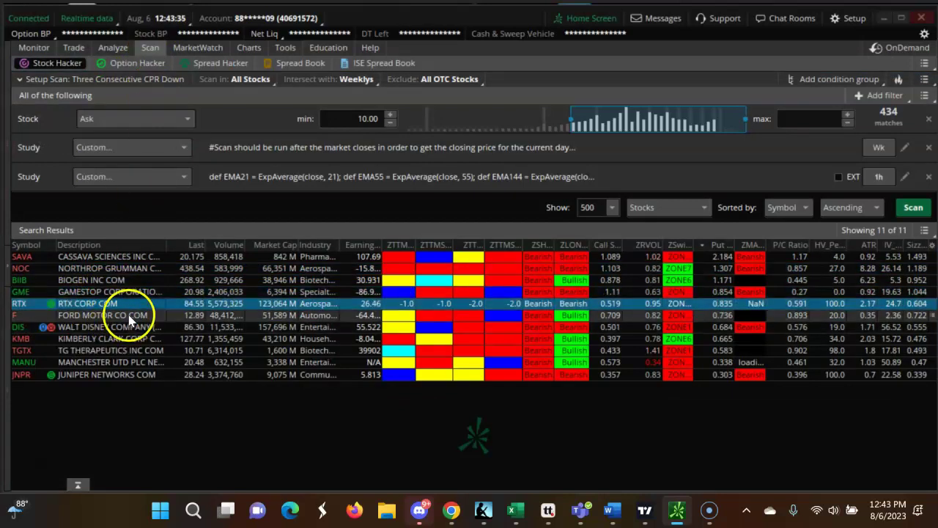
pyautogui.click(116, 328)
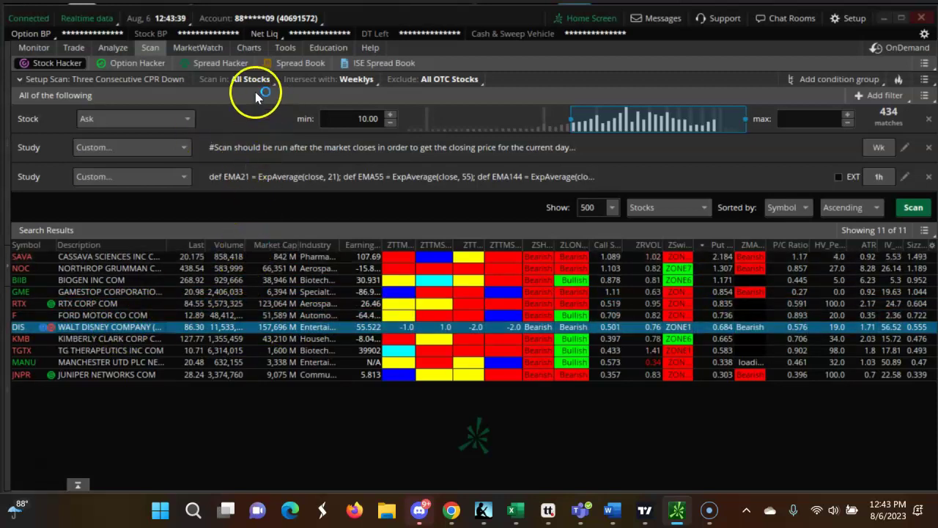
# Display the chart of Ford Motor, symbol F, and examine its price levels for the coming week
pyautogui.click(249, 47)
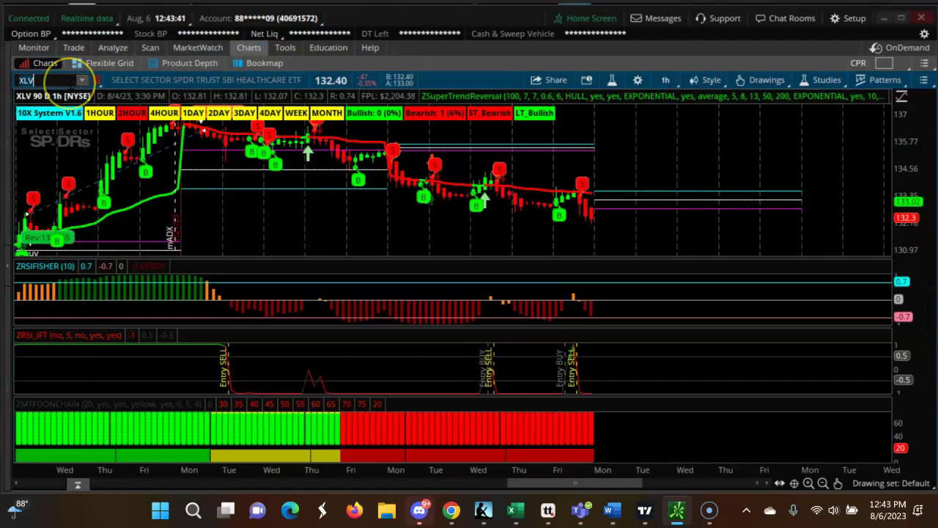
pyautogui.write('F')
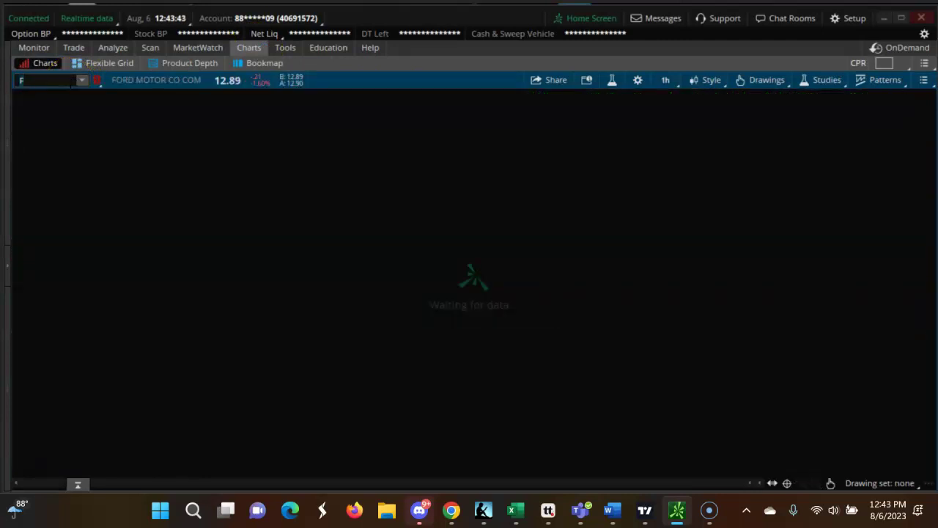
pyautogui.click(388, 74)
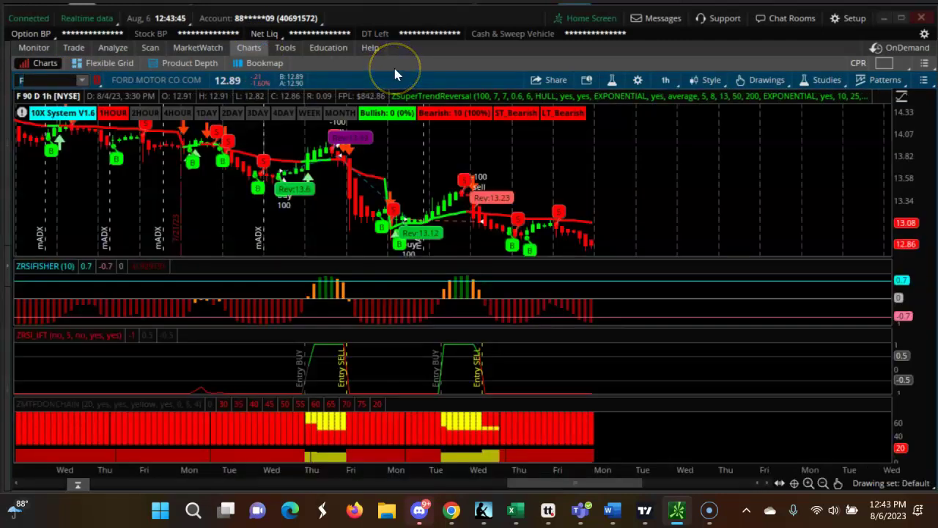
pyautogui.click(713, 229)
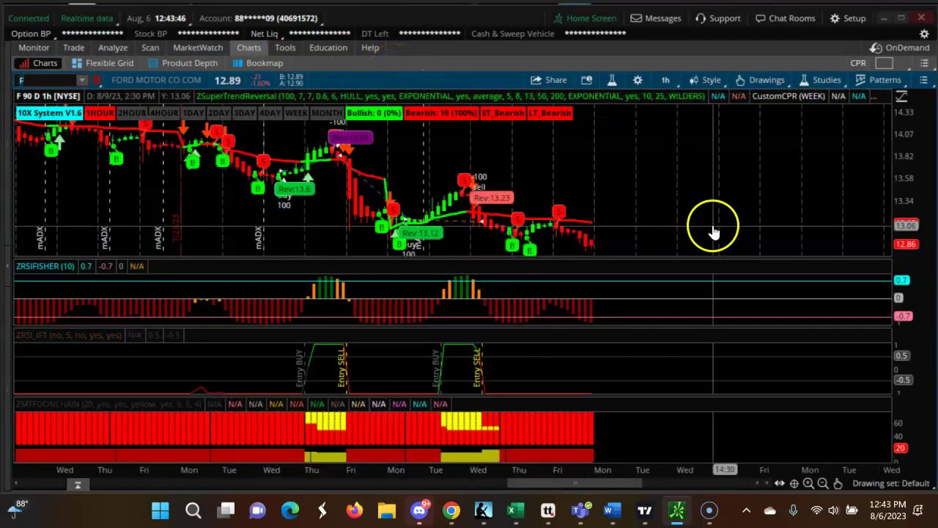
pyautogui.click(356, 178)
pyautogui.click(719, 250)
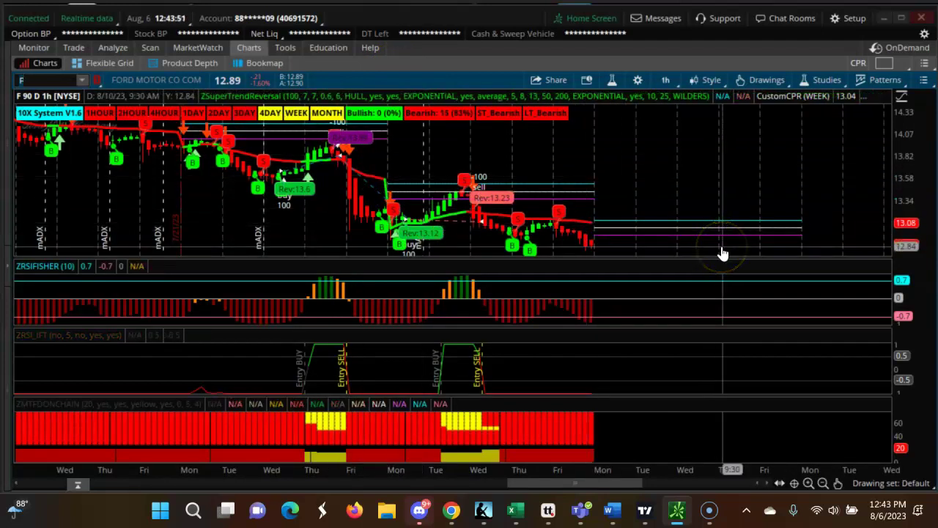
# Display the chart of Walt Disney, symbol DIS
pyautogui.click(44, 78)
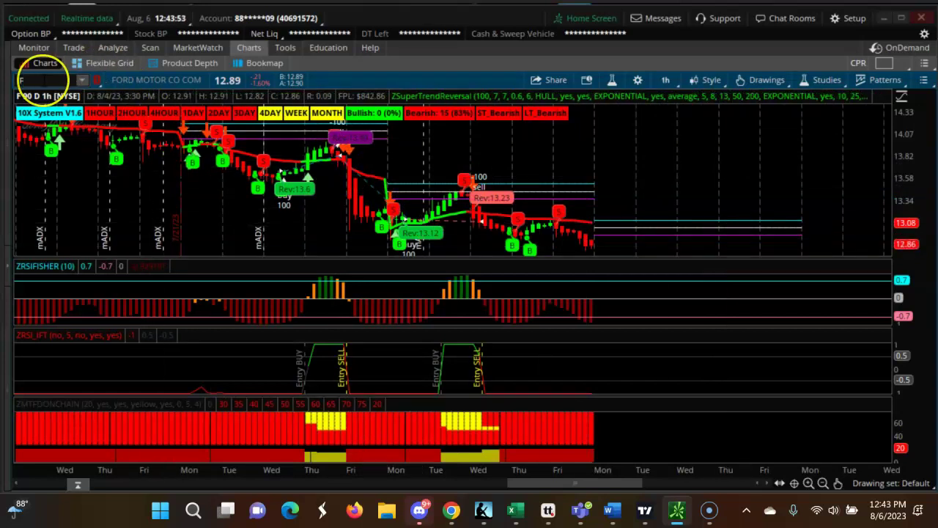
pyautogui.write('DIS')
pyautogui.press('Return')
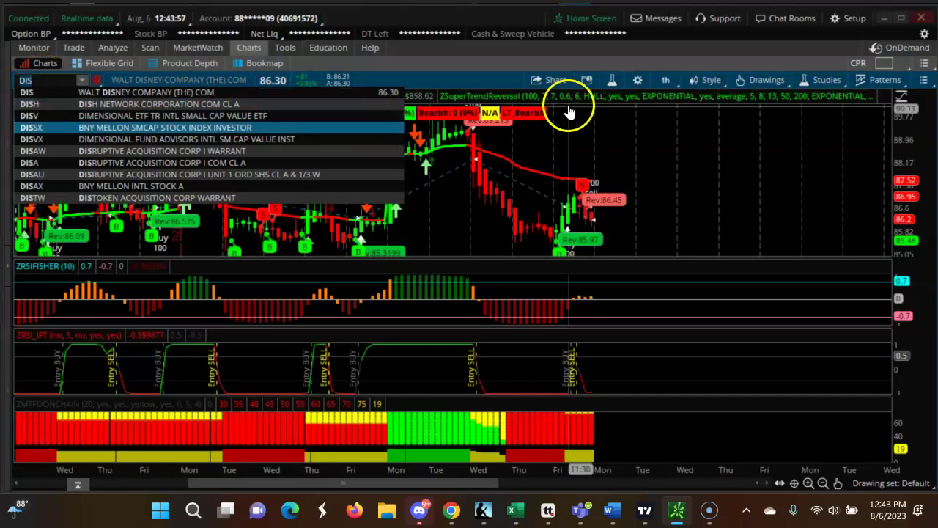
pyautogui.click(518, 48)
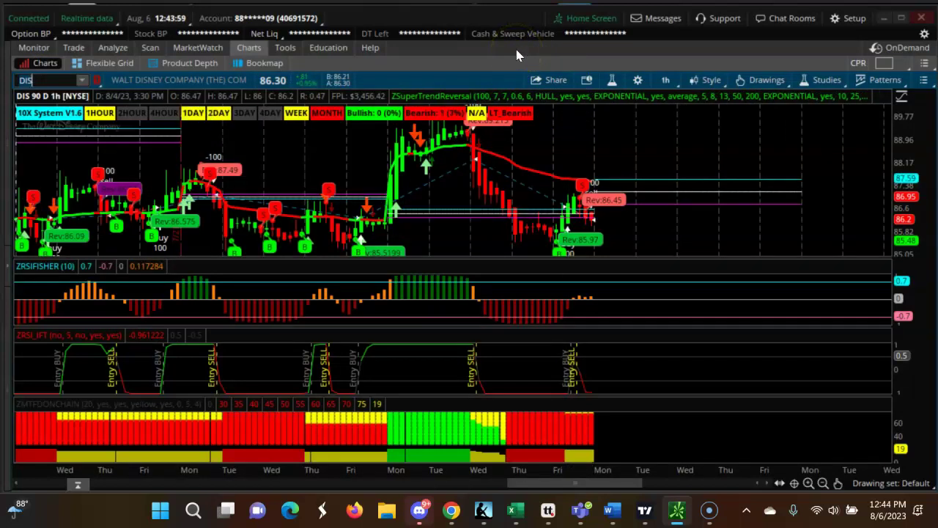
# Return to the scan results and review the Kimberly Clark and Juniper Networks entries
pyautogui.click(151, 47)
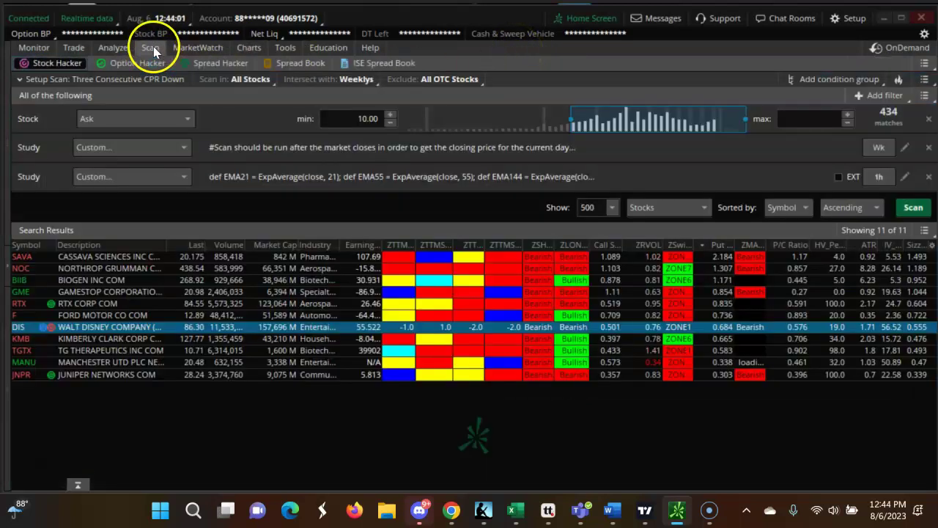
pyautogui.click(143, 339)
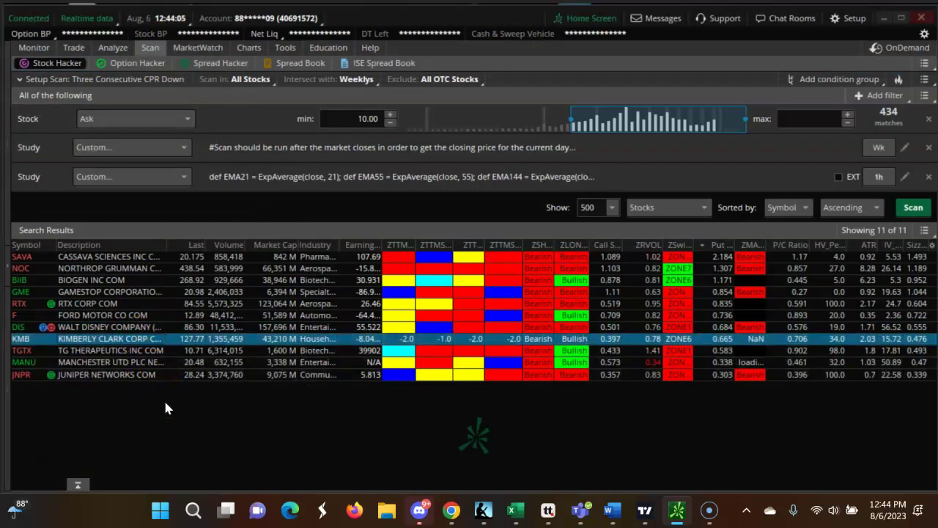
pyautogui.click(158, 378)
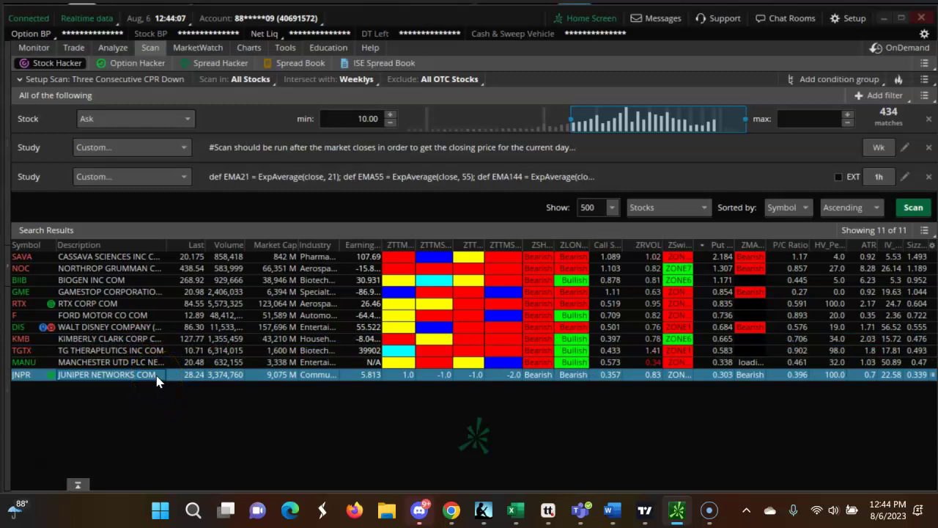
# Display the chart of Kimberly Clark, symbol KMB
pyautogui.click(248, 47)
pyautogui.click(66, 81)
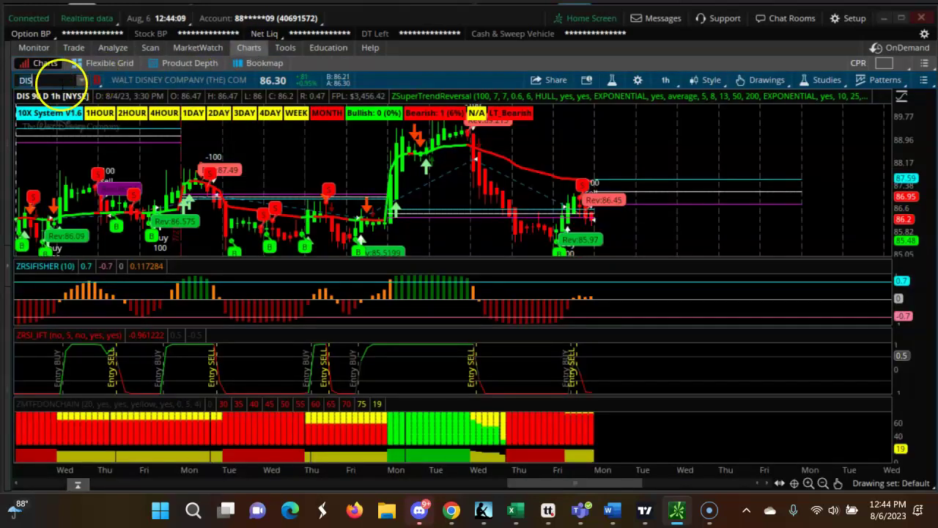
pyautogui.write('KM')
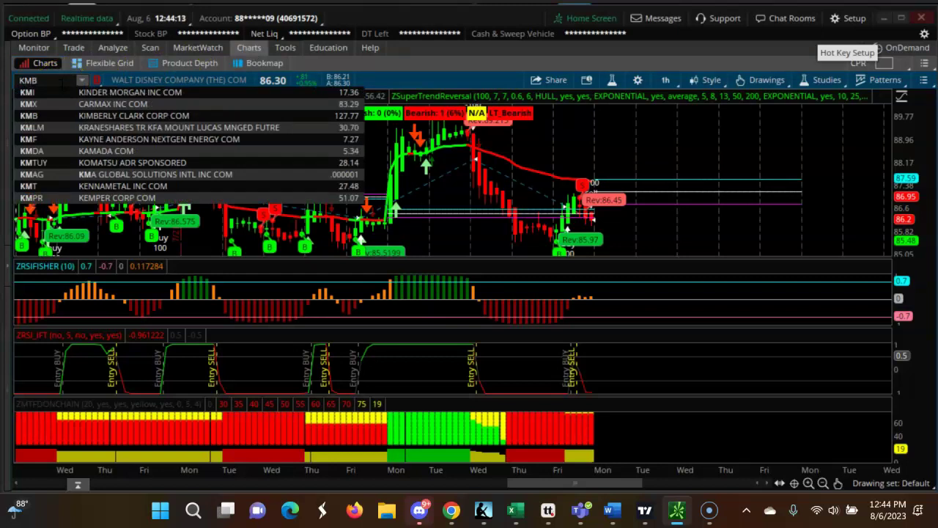
pyautogui.write('B')
pyautogui.click(103, 91)
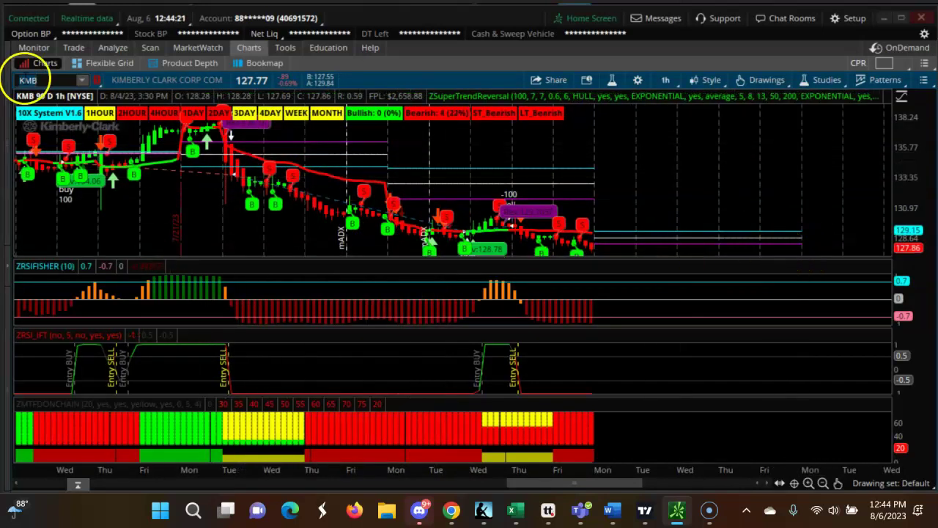
# Display the chart of Juniper Networks, symbol JNPR, and compare its weekly CPR levels from late July through the coming week
pyautogui.click(39, 82)
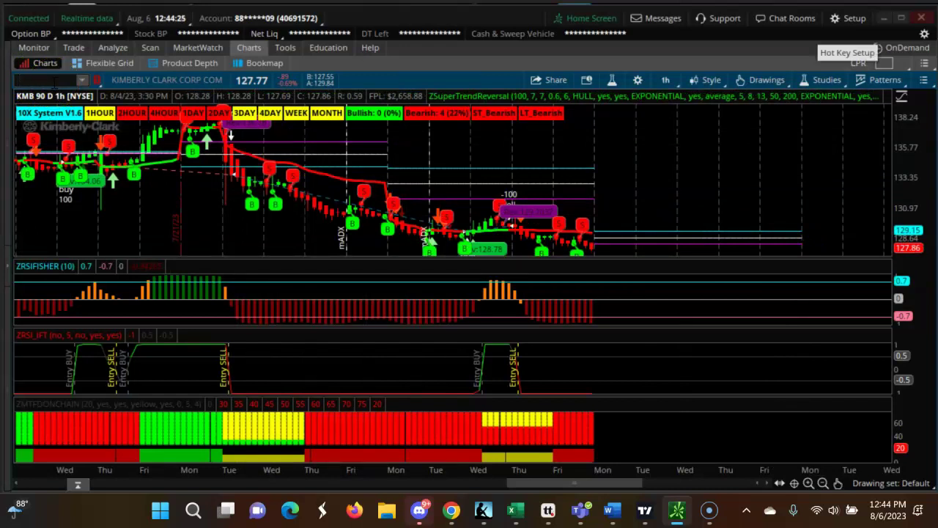
pyautogui.write('JNPR')
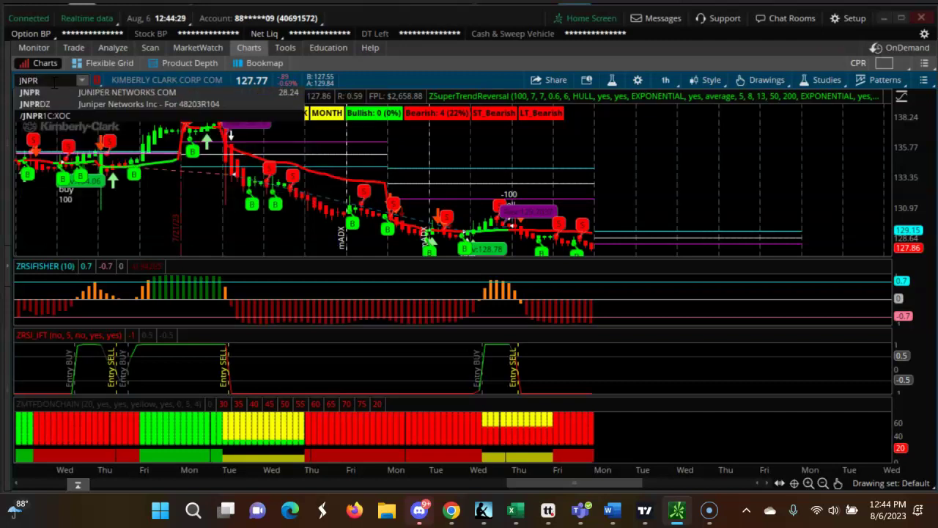
pyautogui.click(52, 94)
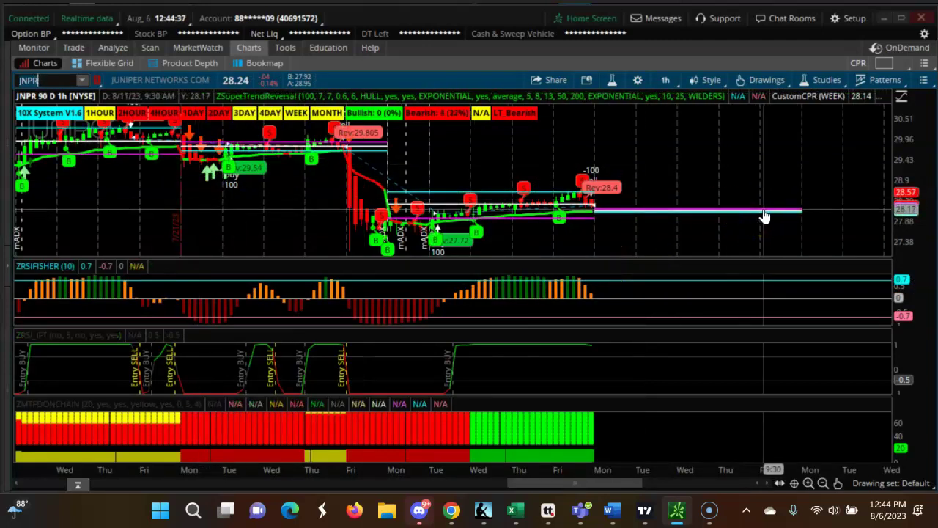
pyautogui.click(157, 146)
pyautogui.click(660, 192)
pyautogui.click(209, 147)
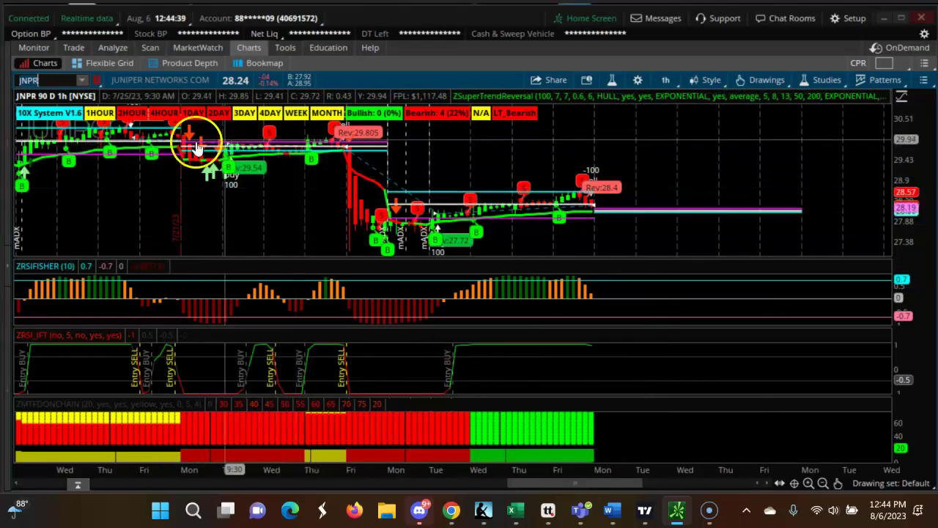
pyautogui.click(907, 206)
pyautogui.click(142, 143)
pyautogui.click(274, 181)
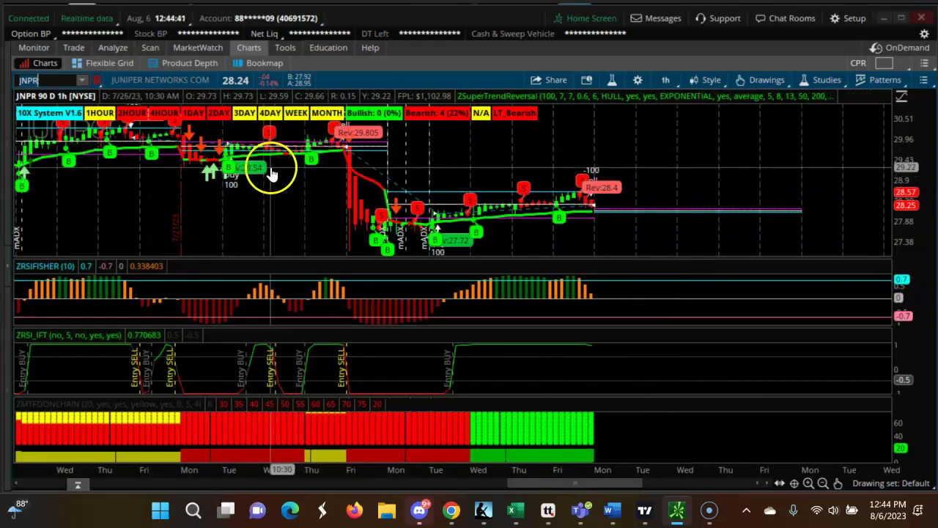